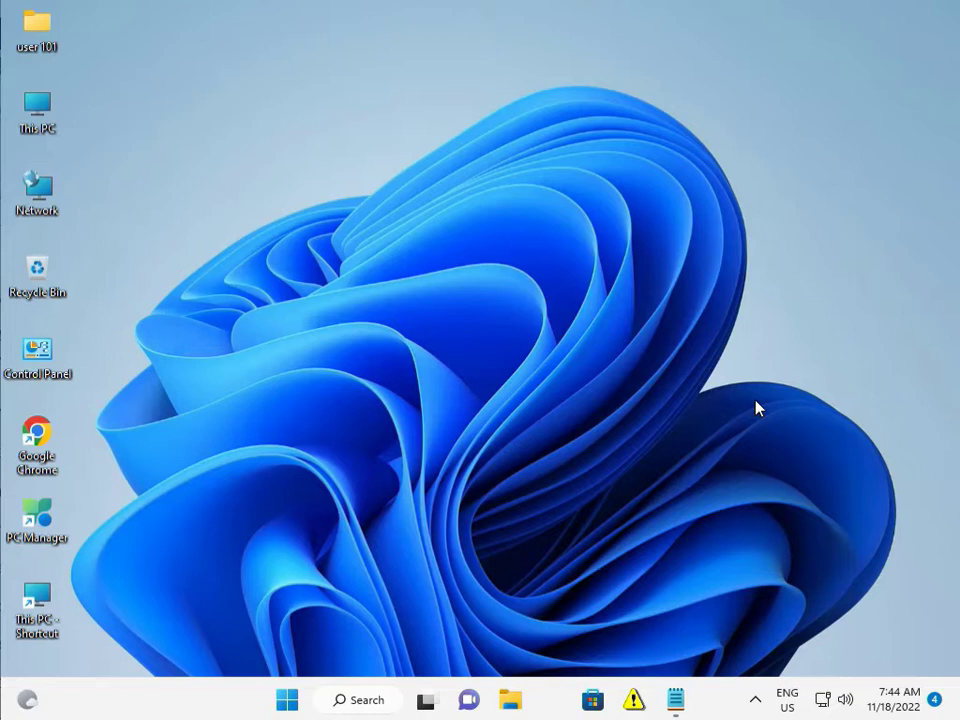
Step: Launch Command Prompt as administrator from a Start search for 'cm', approving the UAC prompt
click(280, 702)
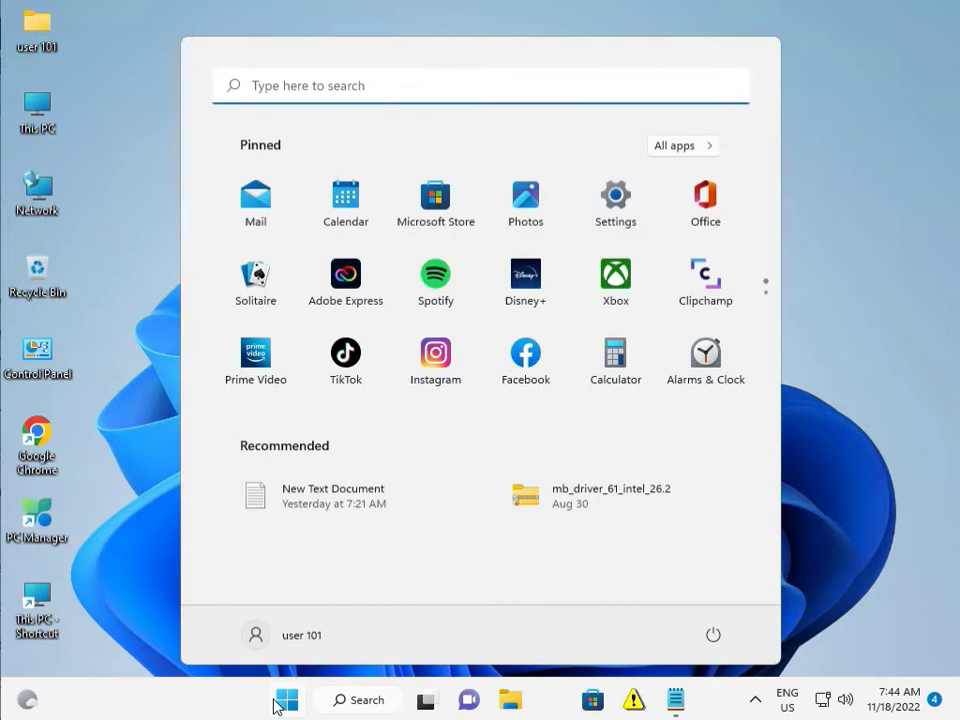
text(cmd)
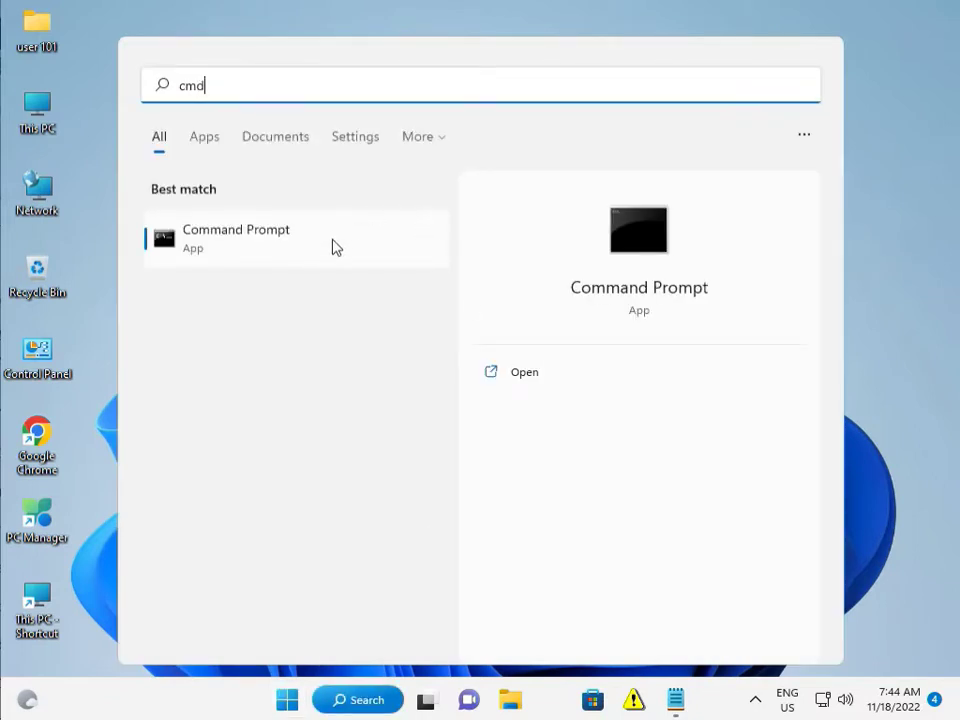
right_click(335, 247)
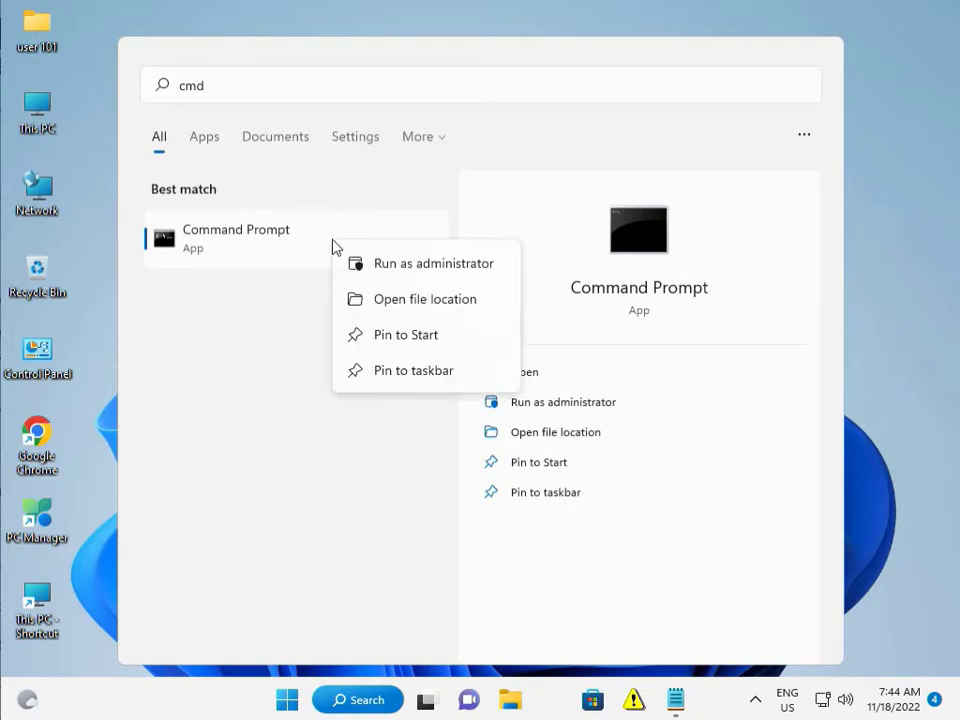
click(405, 266)
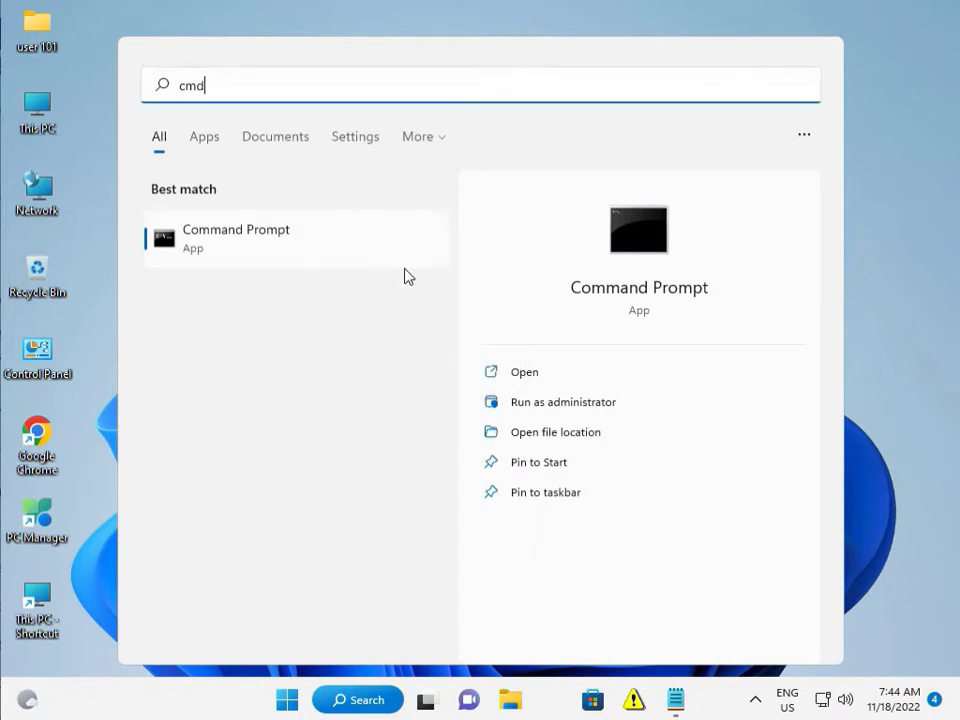
click(333, 492)
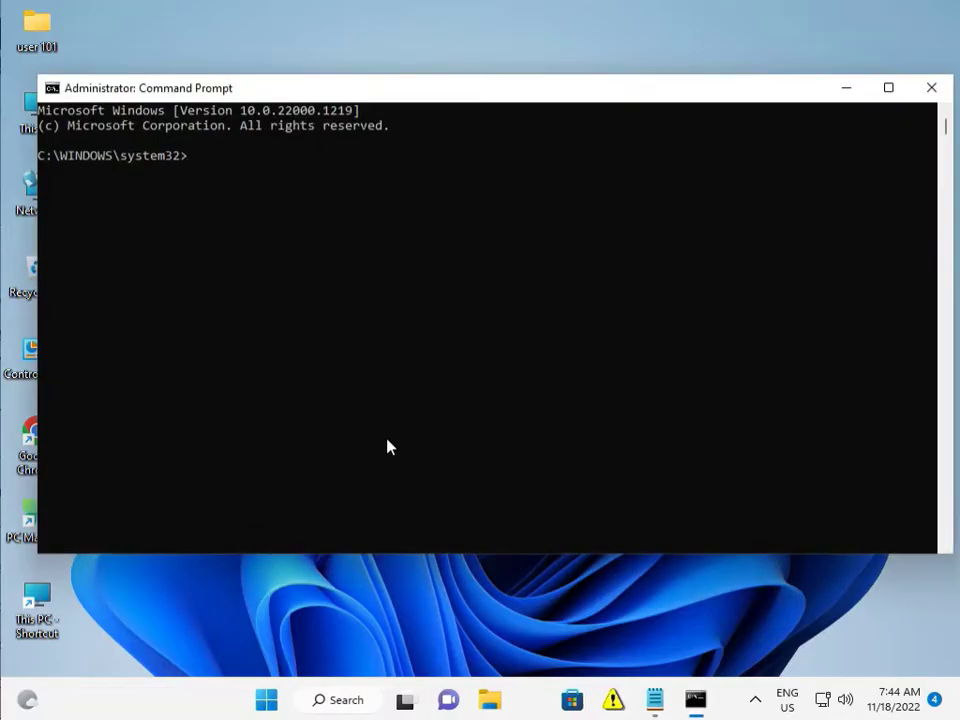
Step: Copy 'sfc /scannow' from the Notepad repair notes and run it in the administrator Command Prompt
key(alt+Tab)
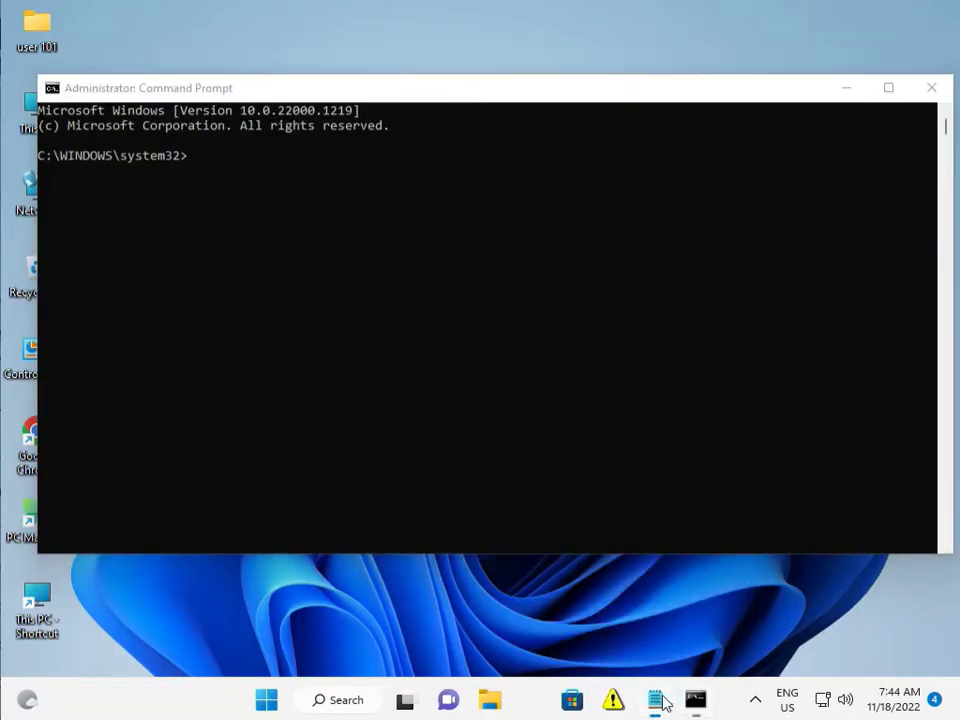
mouse_move(103, 285)
mouse_down()
mouse_move(197, 285)
mouse_move(104, 281)
mouse_up()
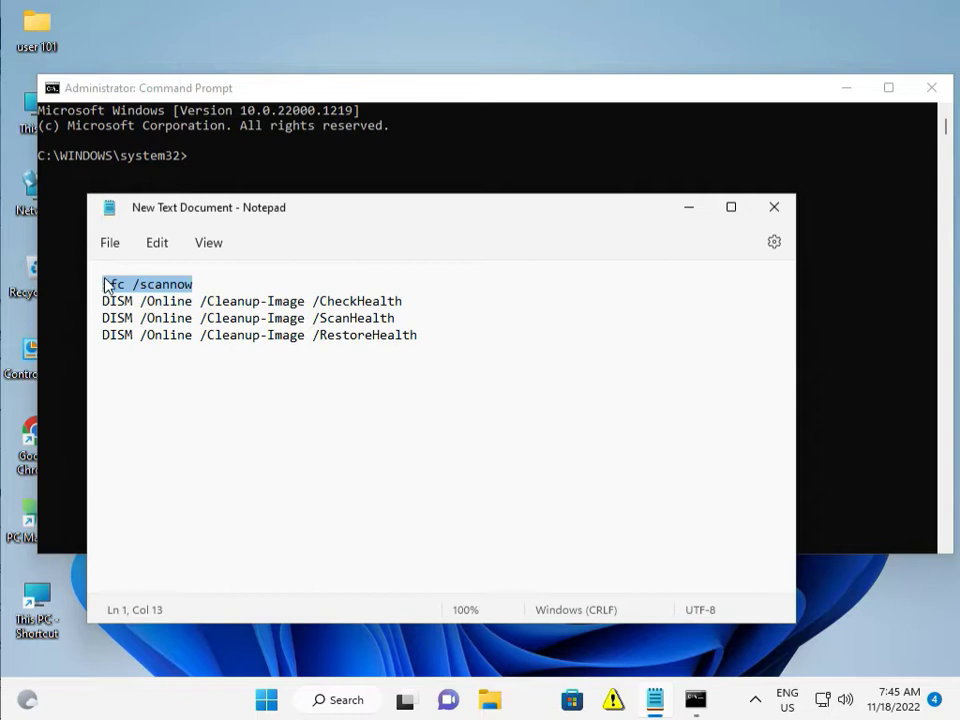
click(195, 162)
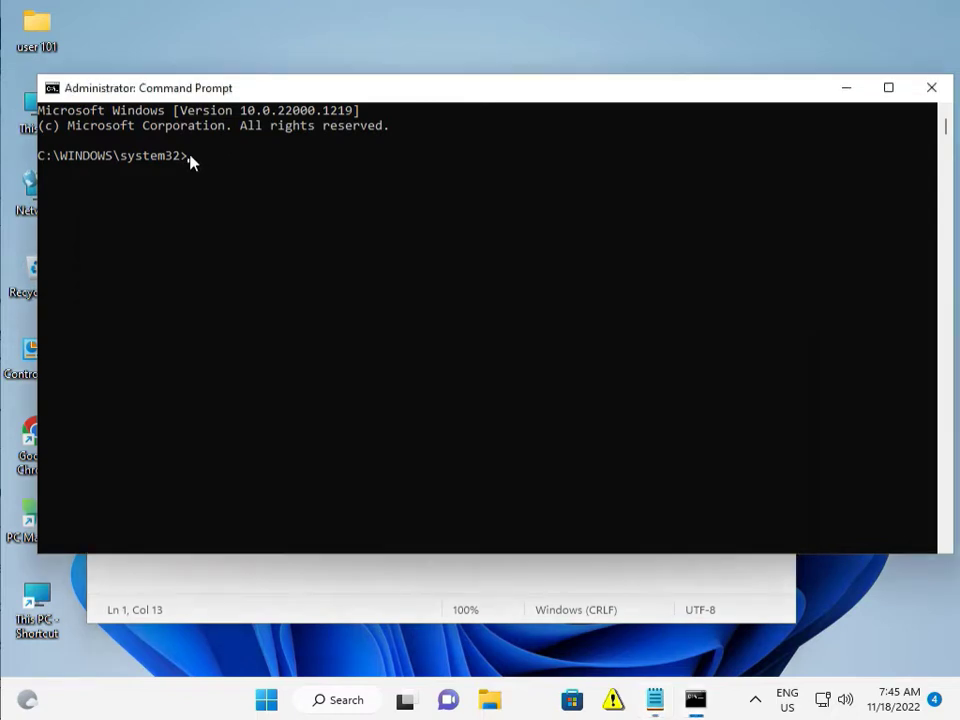
right_click(191, 160)
key(Return)
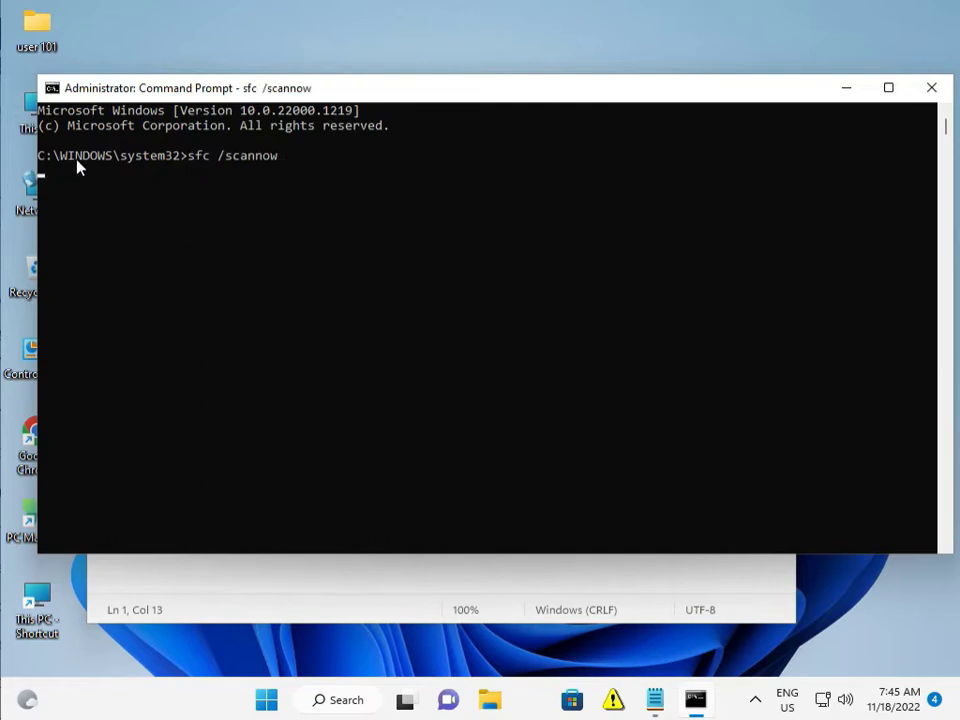
click(395, 571)
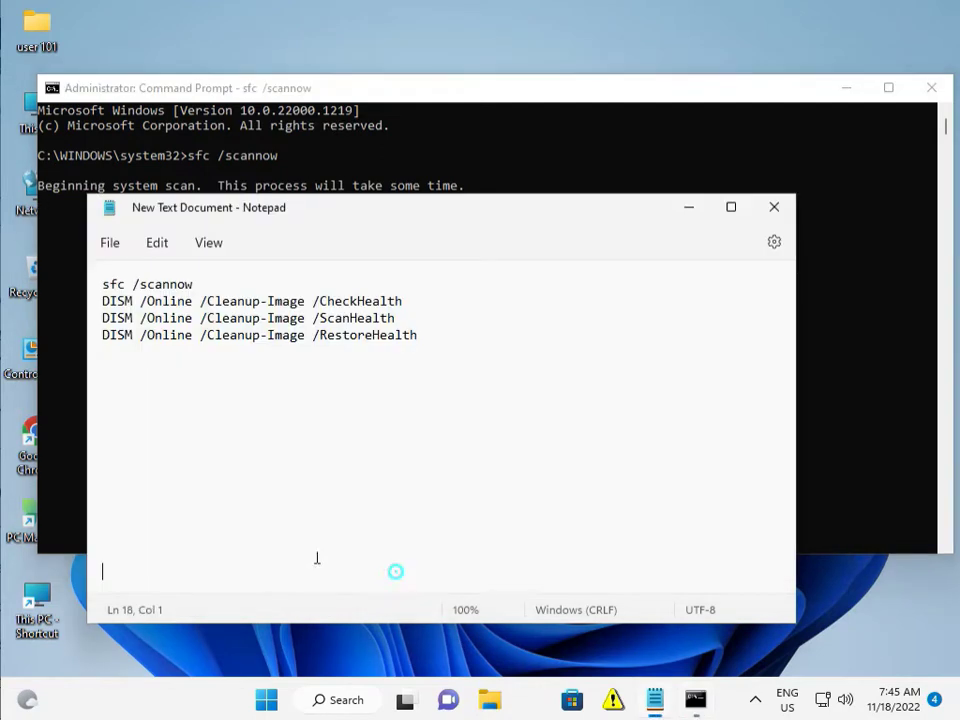
click(101, 300)
shift+click(404, 301)
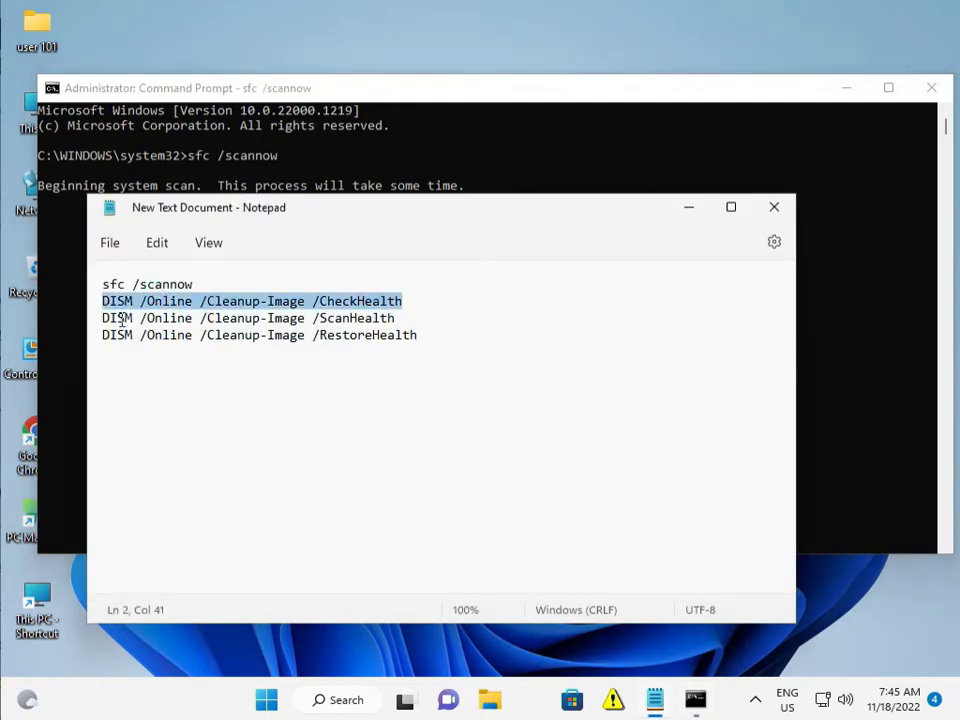
mouse_move(104, 318)
mouse_down()
mouse_move(358, 296)
mouse_move(401, 317)
mouse_up()
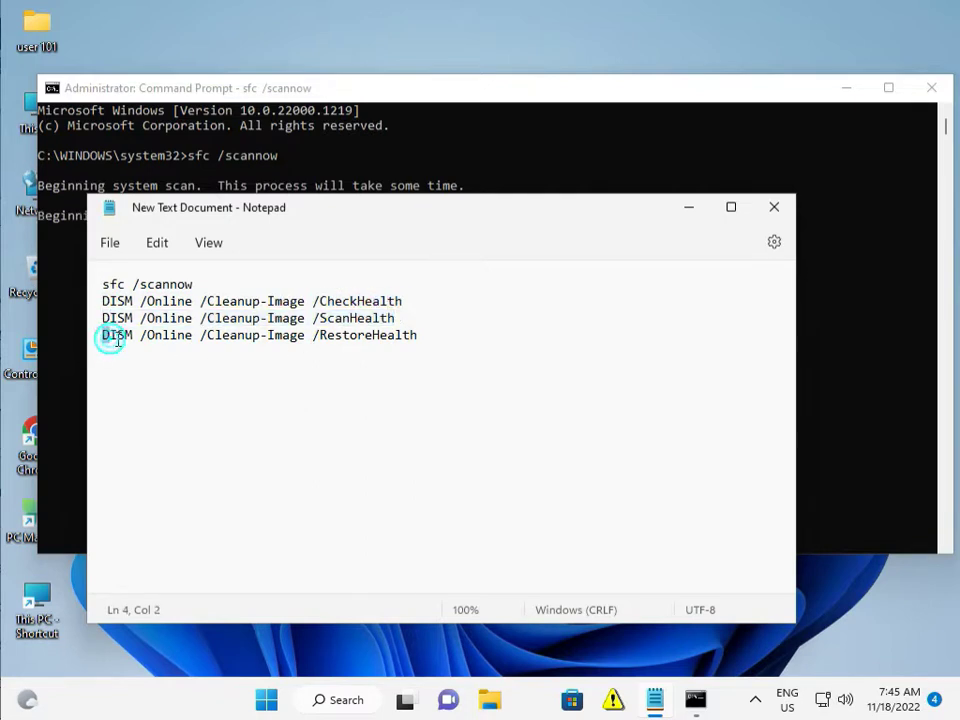
drag(105, 337, 386, 345)
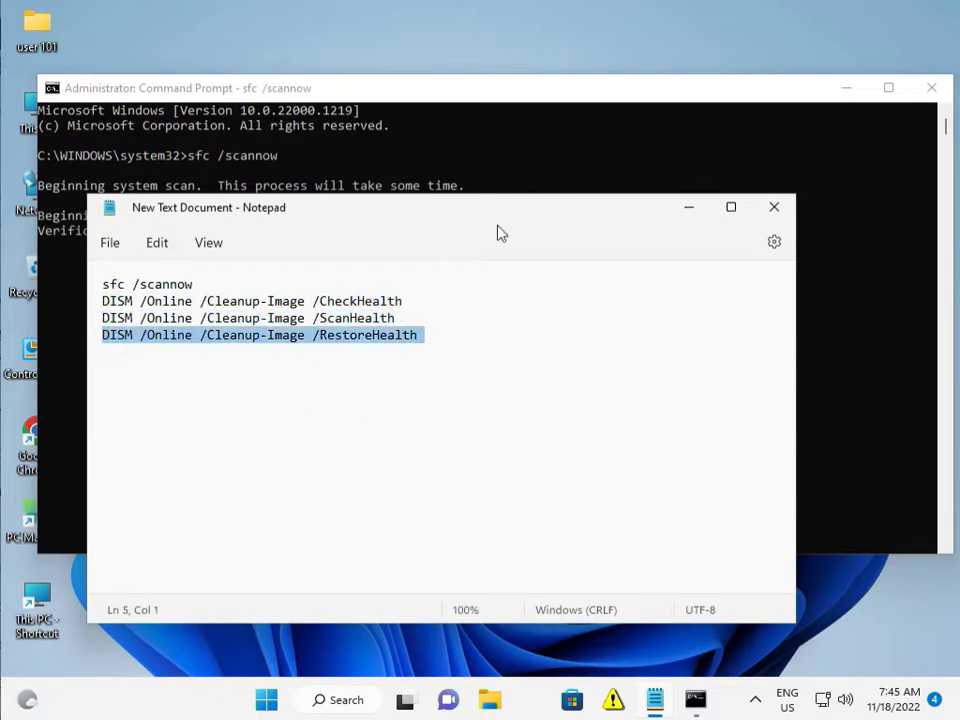
click(692, 210)
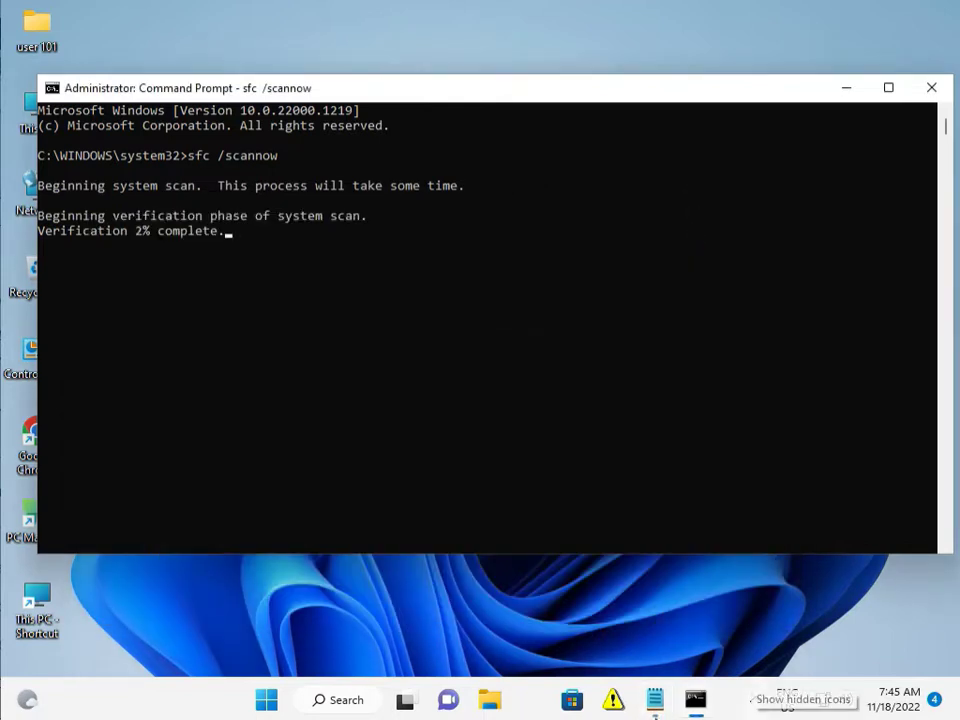
click(653, 702)
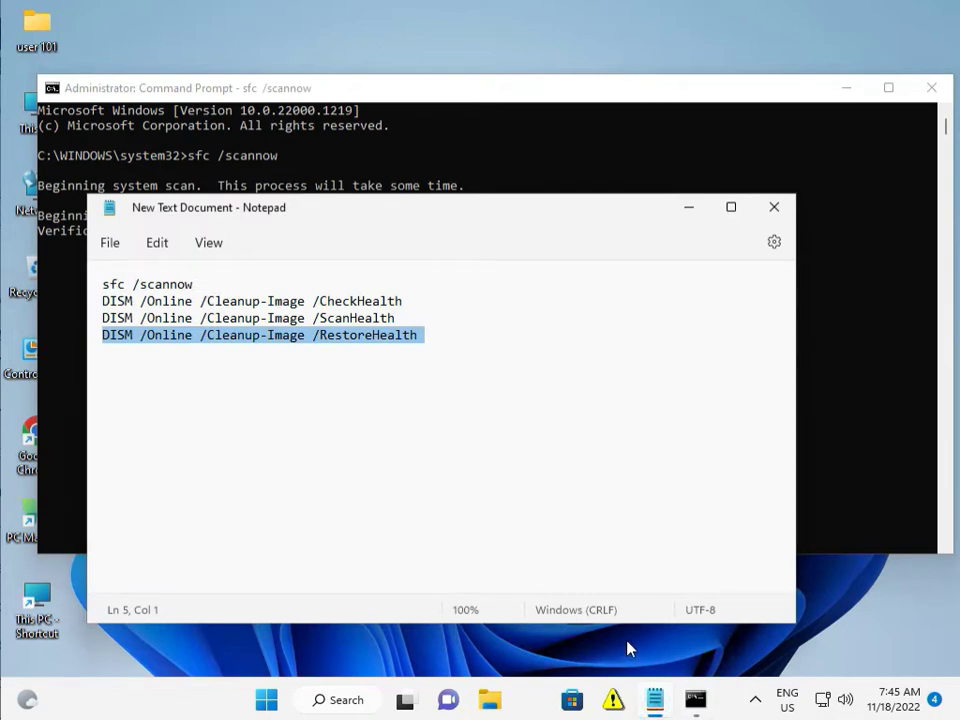
drag(103, 284, 197, 284)
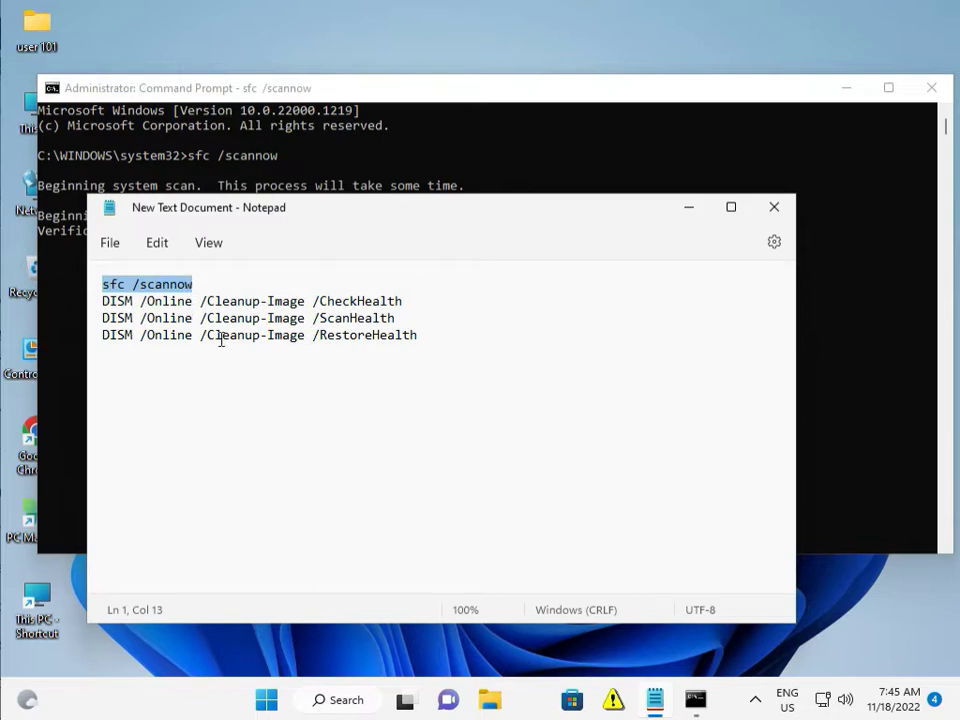
click(694, 209)
Step: Close the Command Prompt window and open the Settings app from Start
click(845, 90)
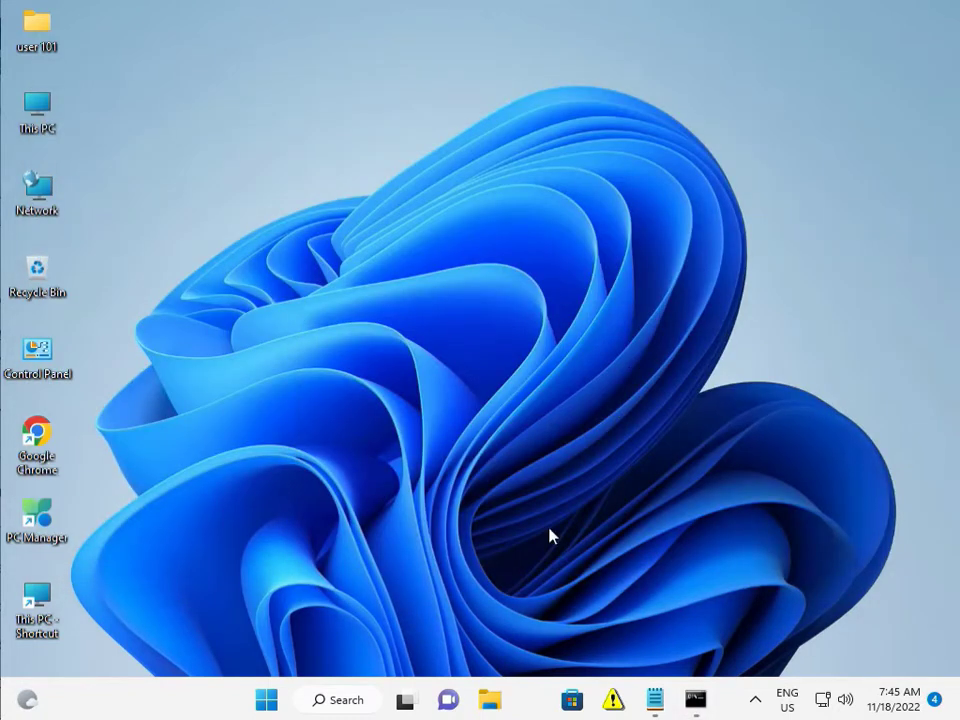
click(783, 542)
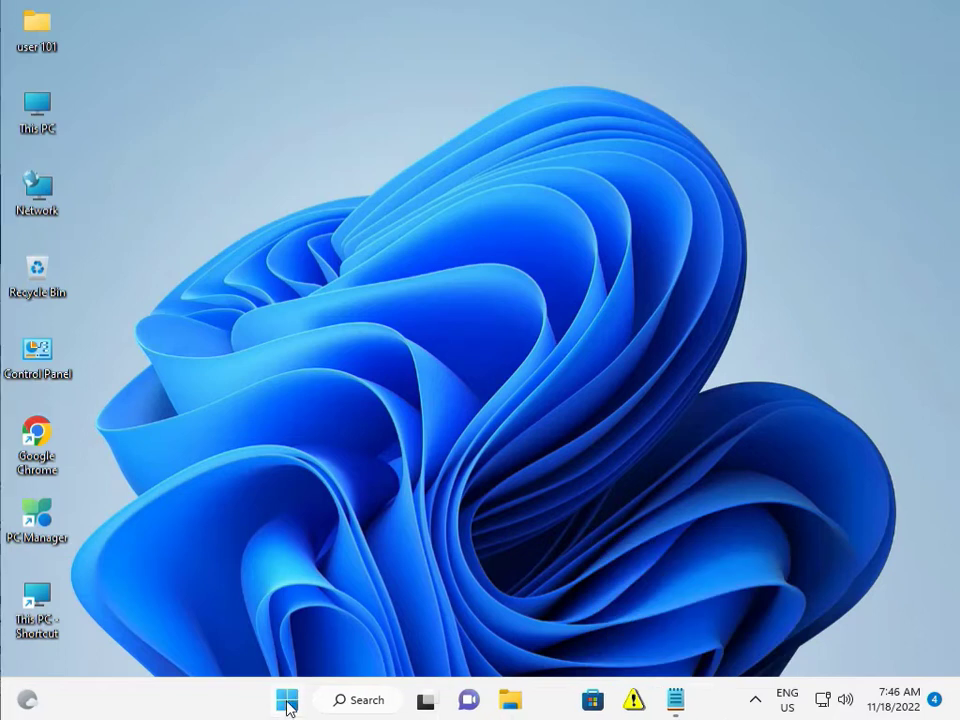
click(288, 703)
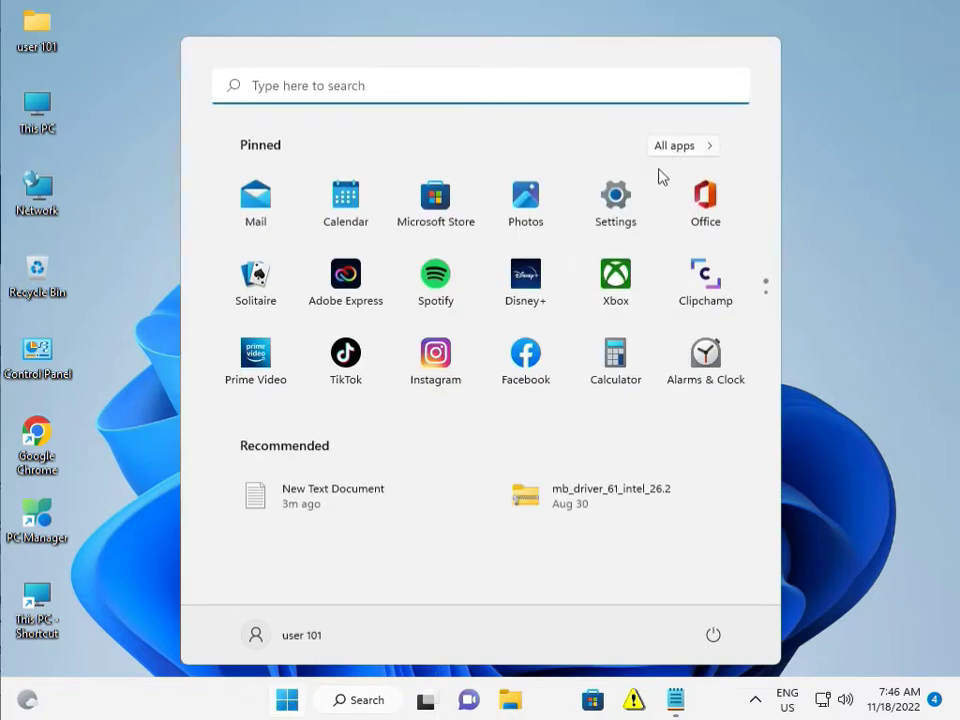
click(616, 199)
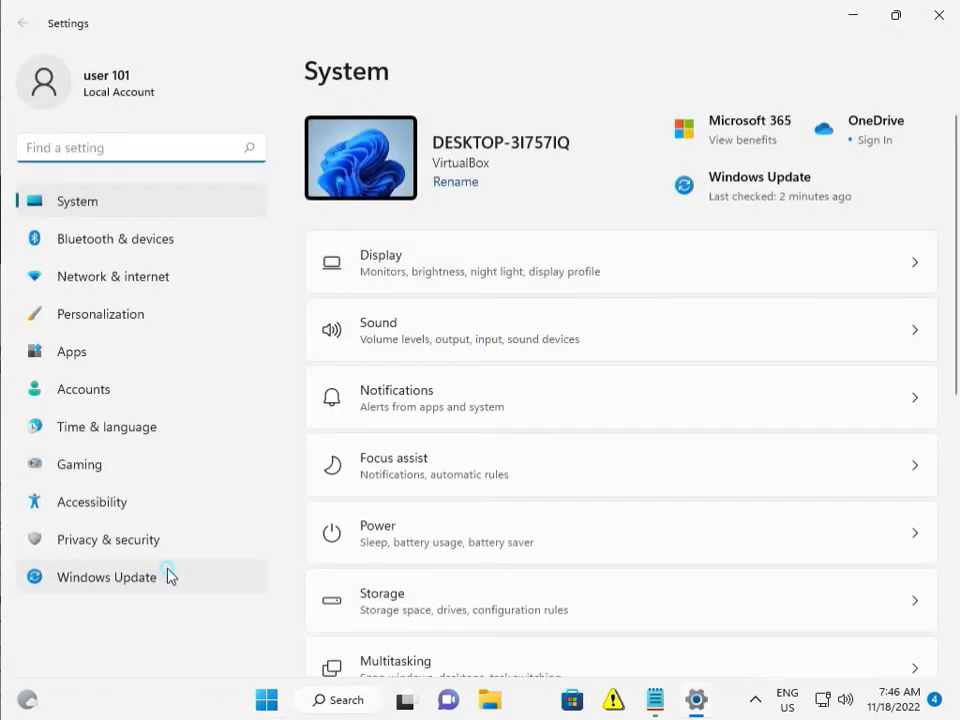
Step: Review the 2022-11 cumulative update on the Windows Update page, then go to System
click(170, 577)
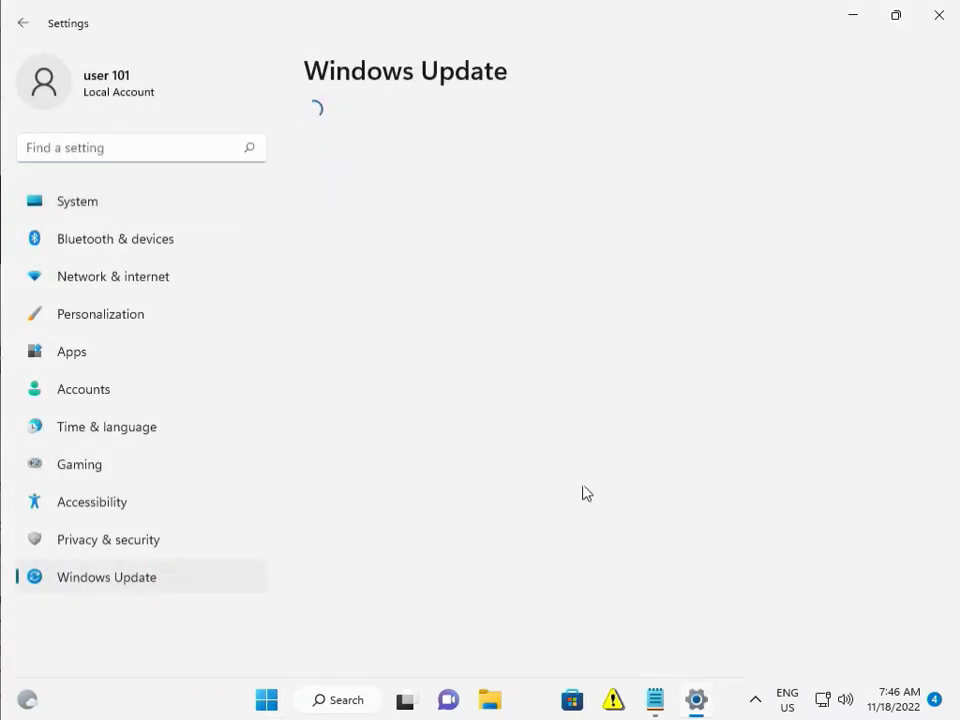
scroll(585, 492, down, 2)
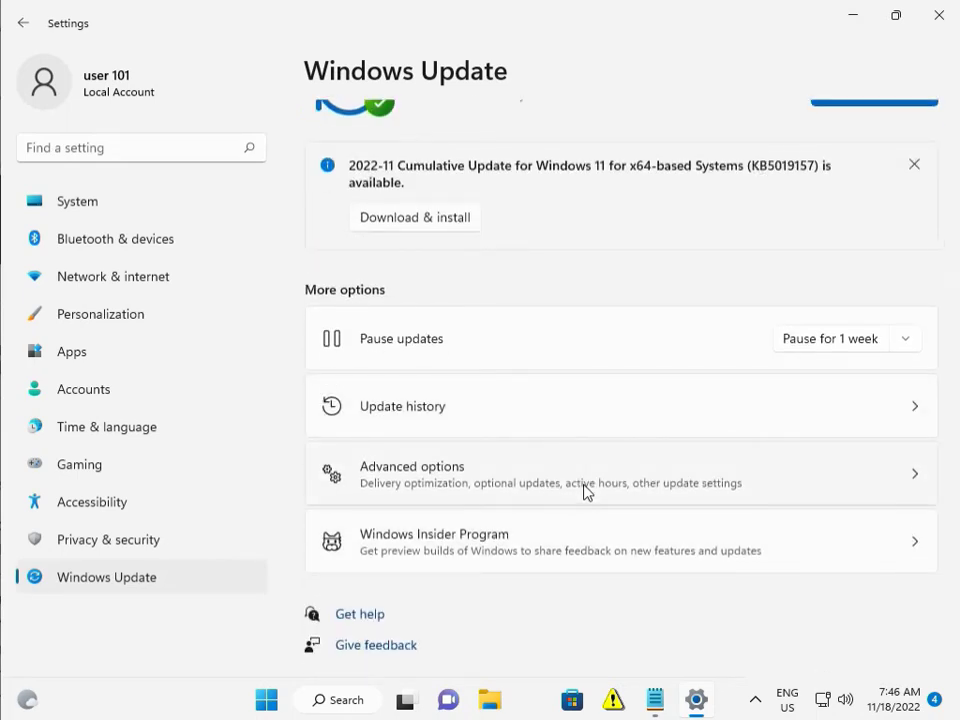
click(152, 194)
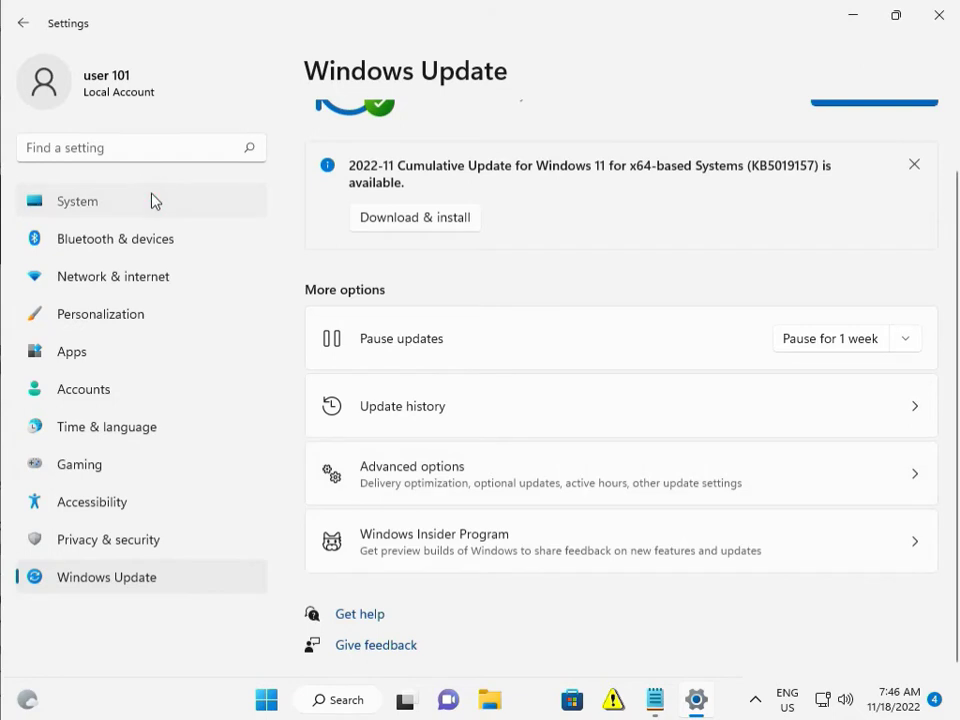
Step: Run the Windows Update troubleshooter from System > Troubleshoot > Other troubleshooters
scroll(600, 495, down, 2)
scroll(600, 496, down, 1)
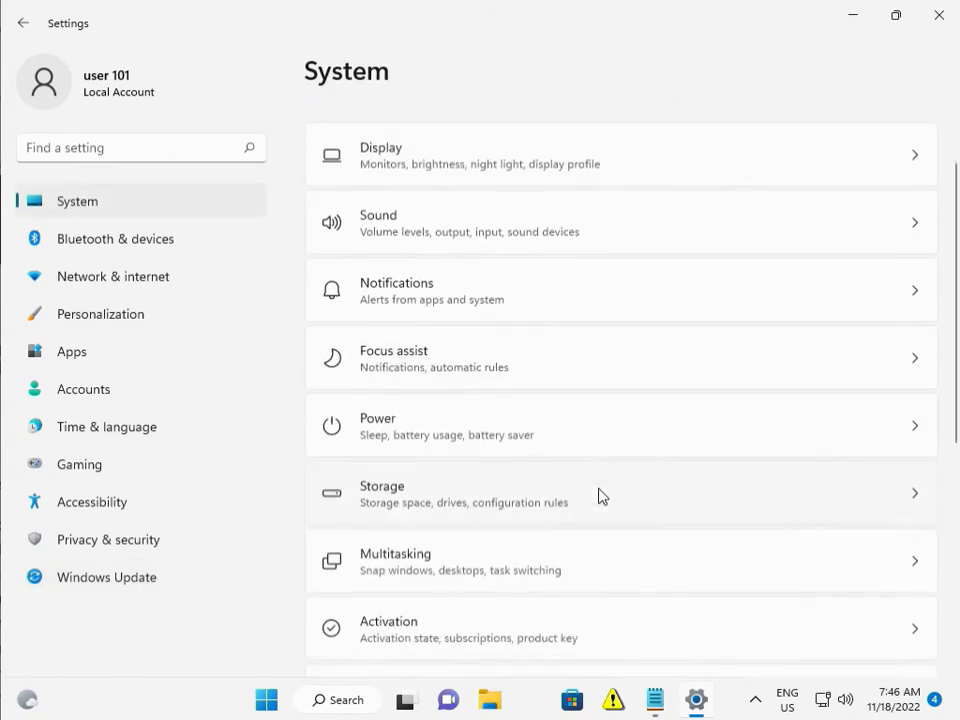
scroll(600, 497, down, 5)
scroll(600, 497, down, 4)
click(414, 362)
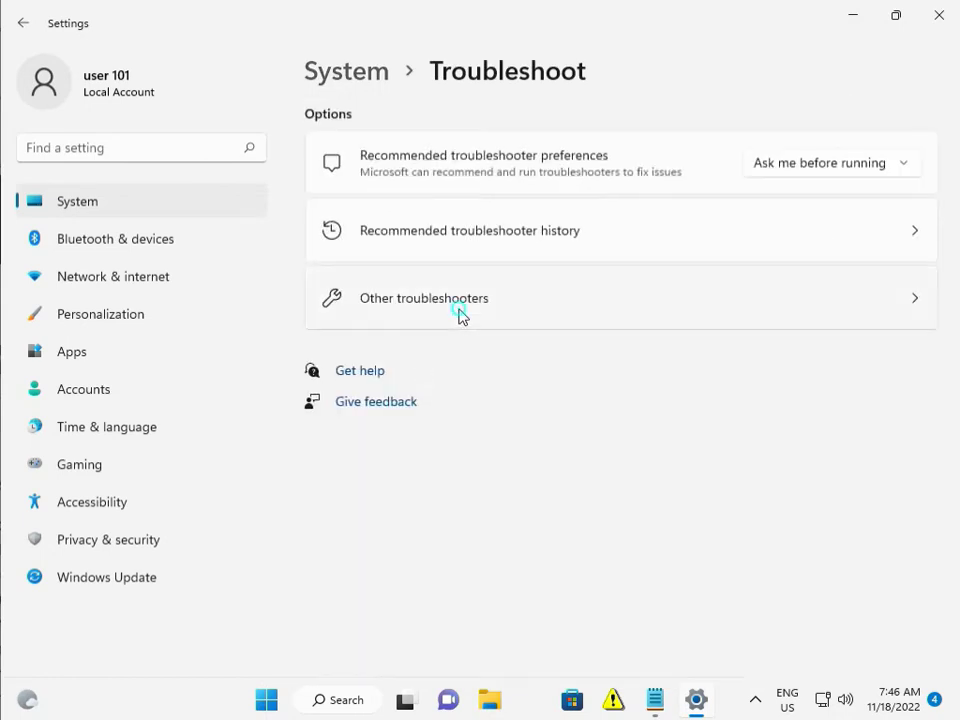
click(460, 312)
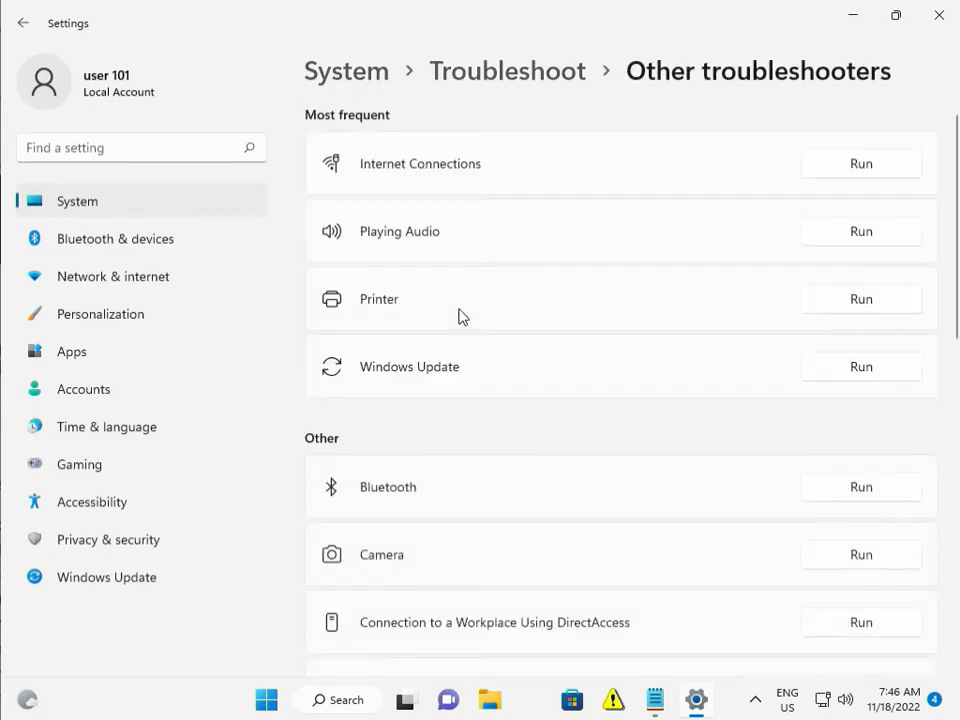
click(857, 369)
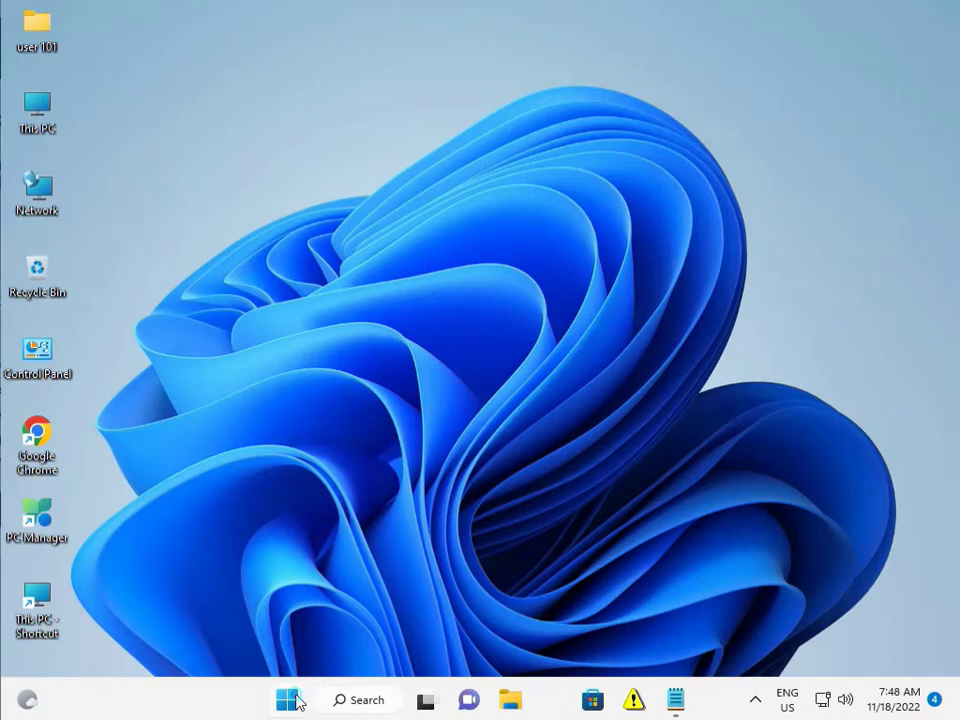
Step: Start the Background Intelligent Transfer Service in the Services app, then close Services
click(295, 703)
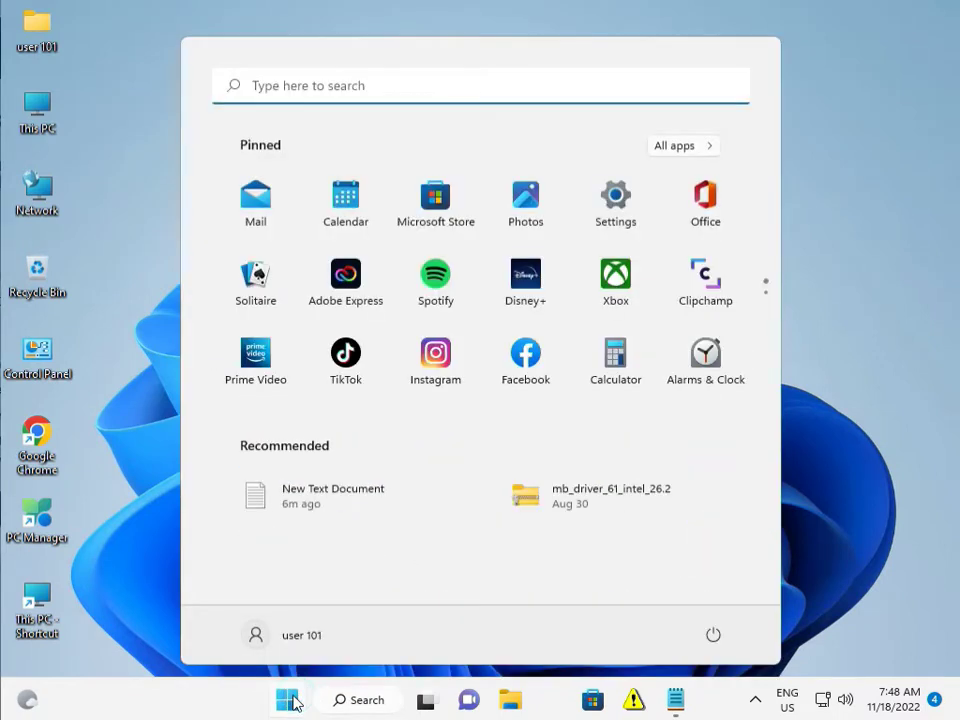
text(serv)
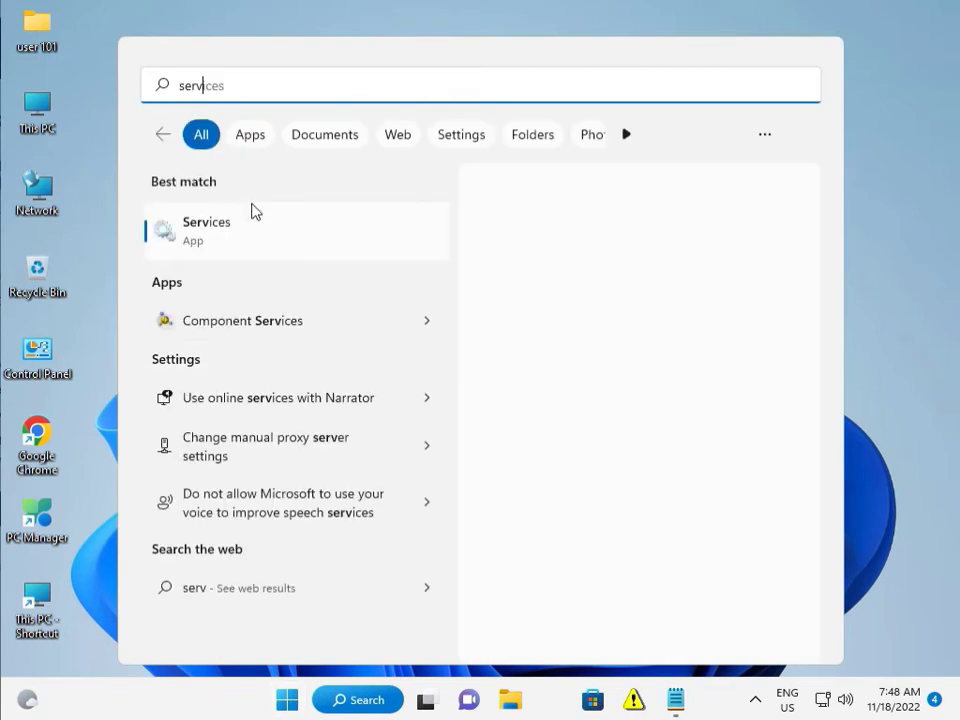
click(258, 222)
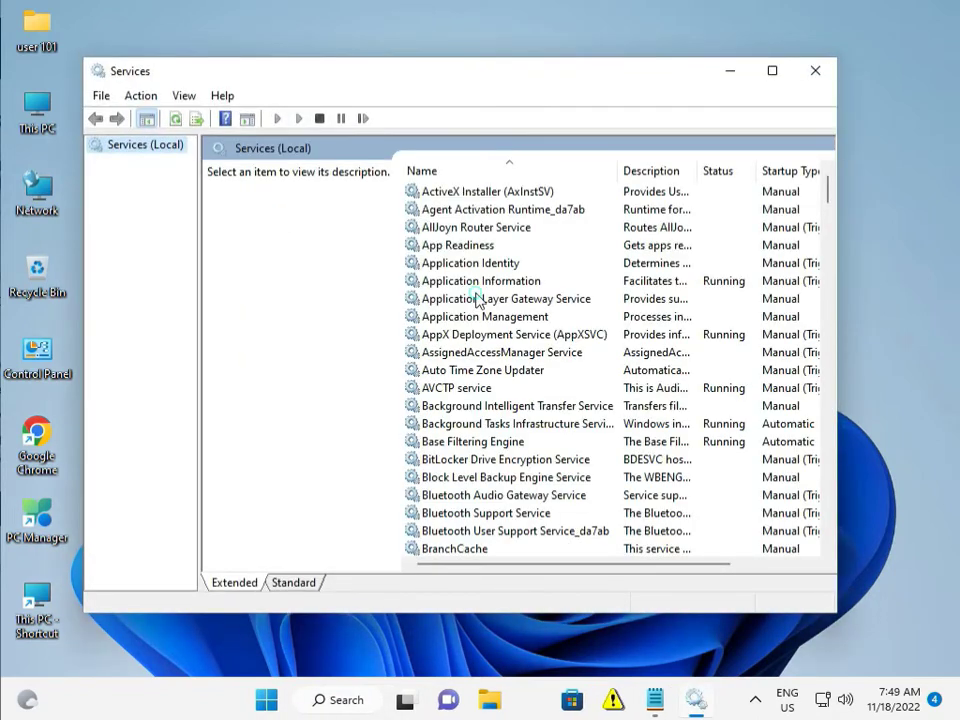
click(478, 301)
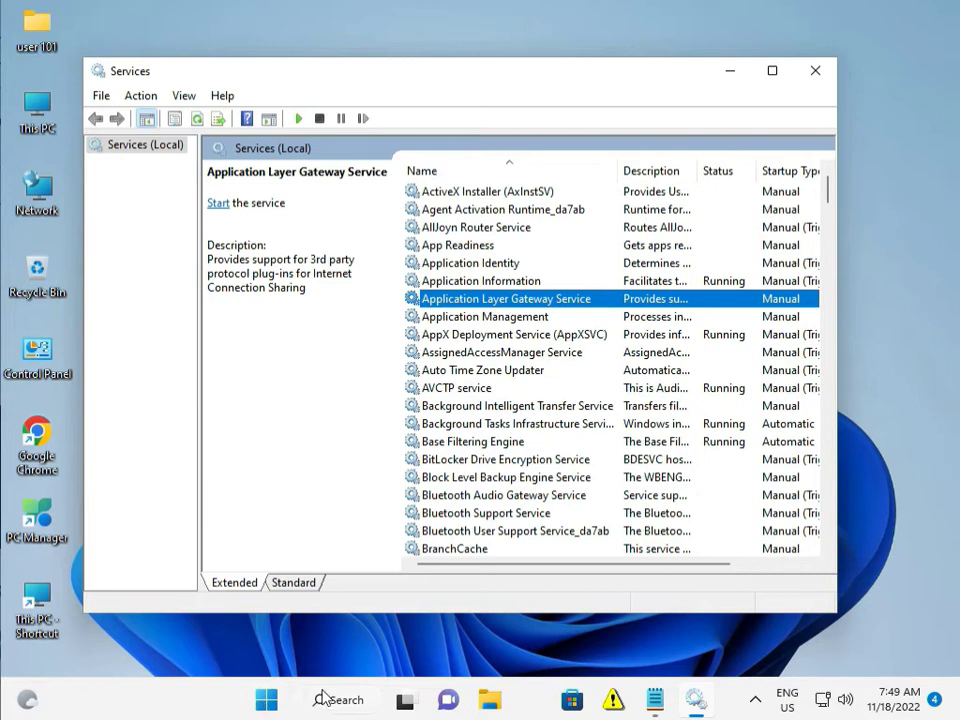
key(b)
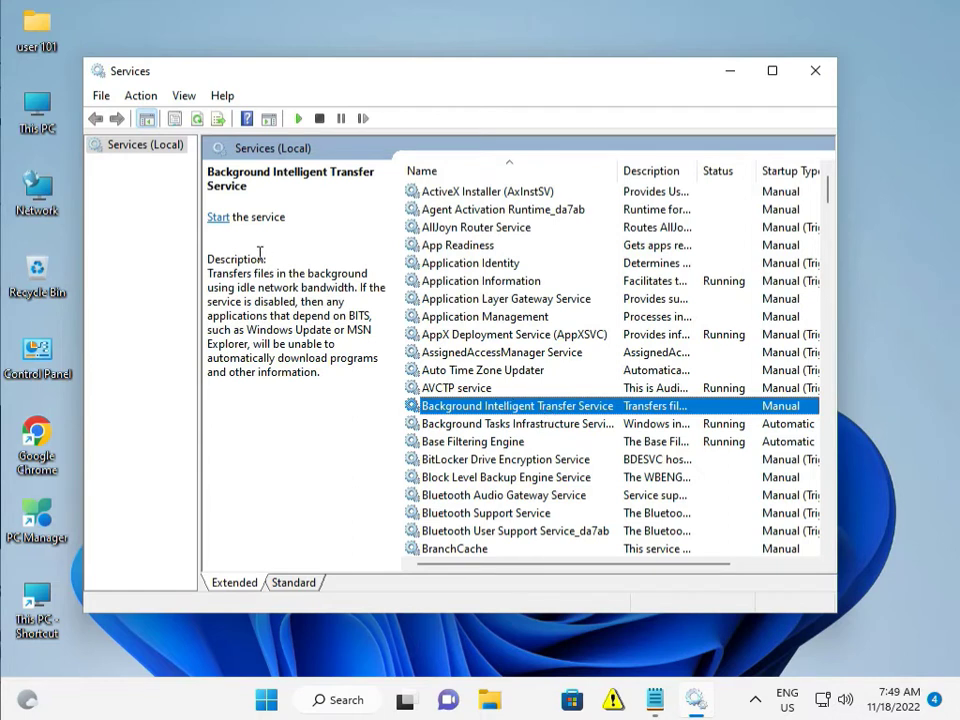
click(217, 217)
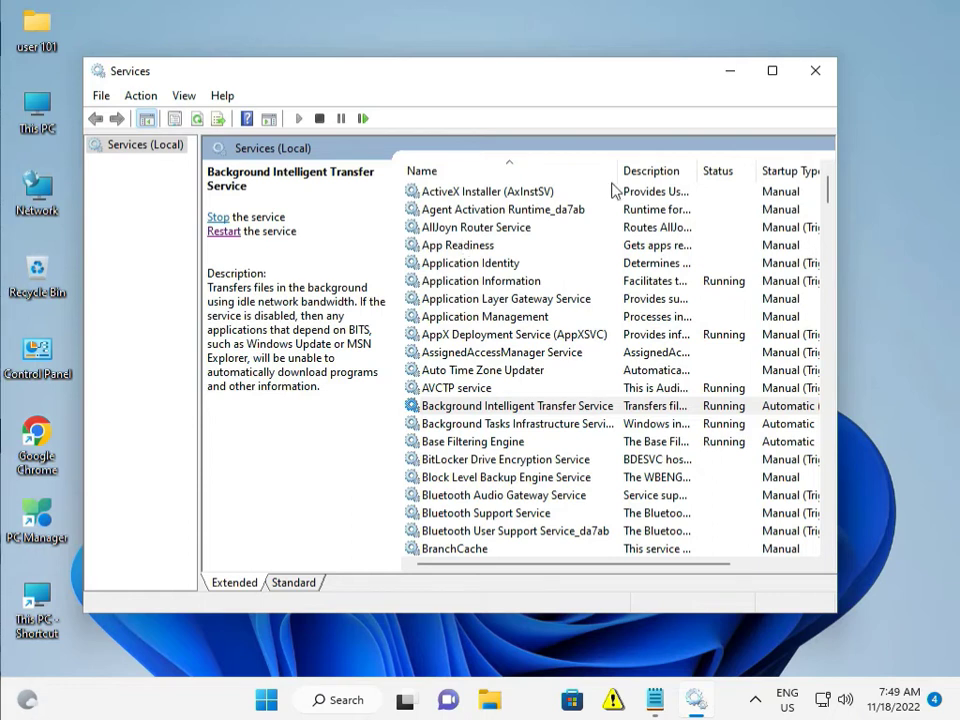
click(815, 70)
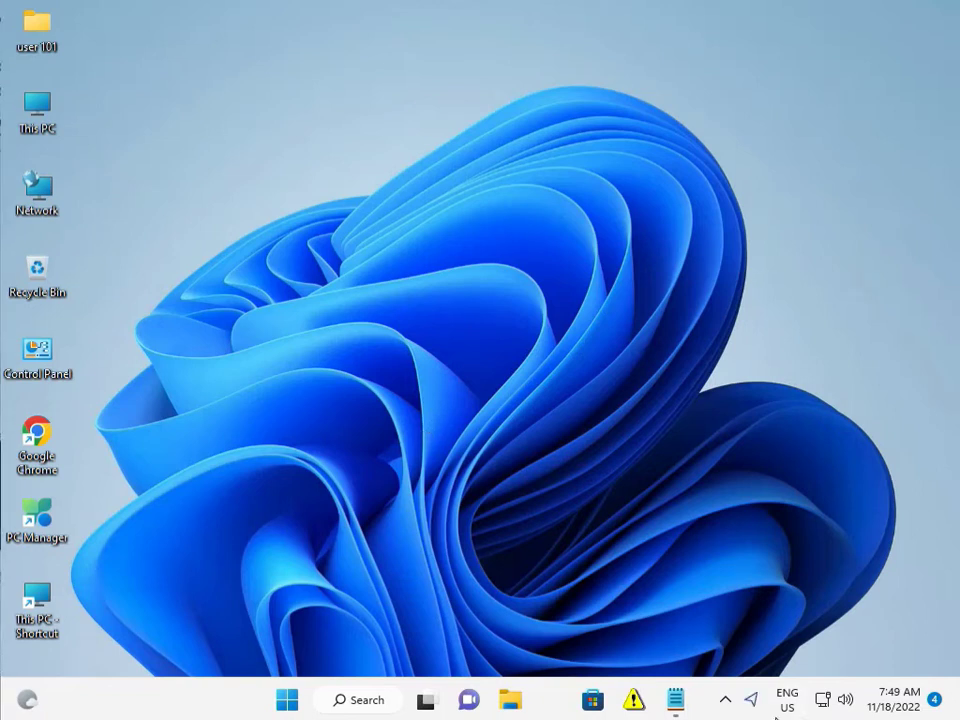
Step: Launch Google Chrome from the desktop shortcut to a New Tab page
click(726, 698)
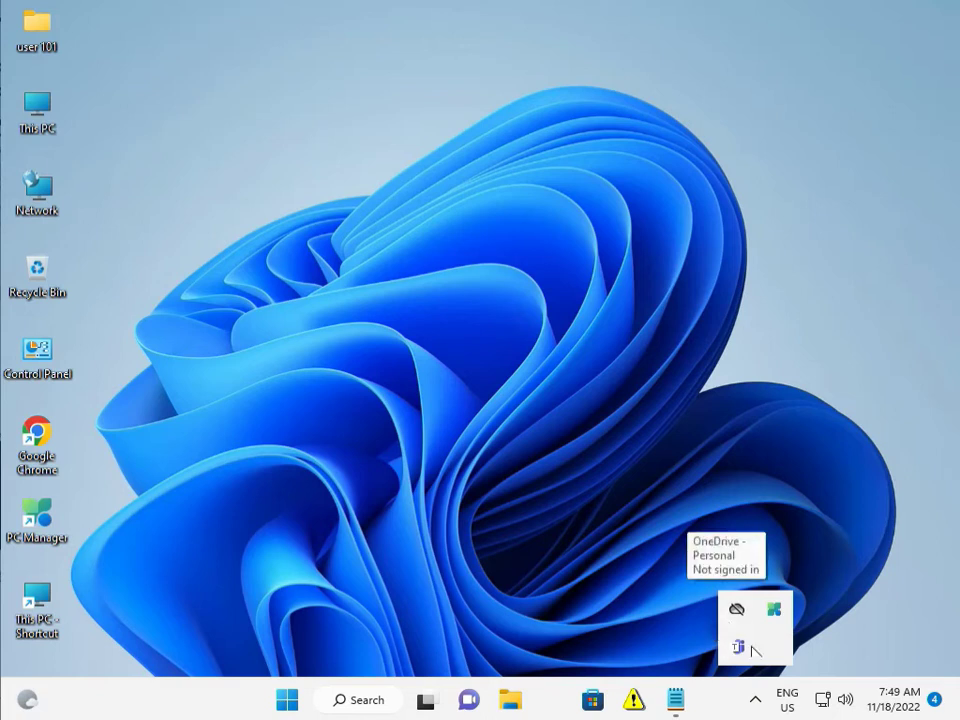
click(737, 612)
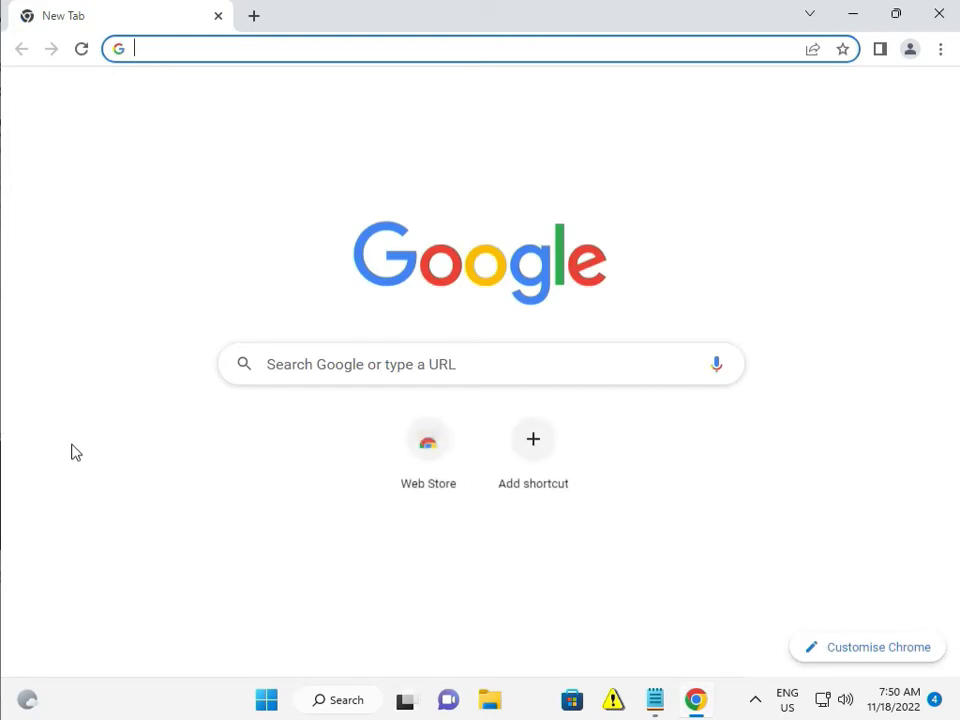
Step: Google 'microsoft caatalog' and open the Microsoft Update Catalog site from the results
text(micro)
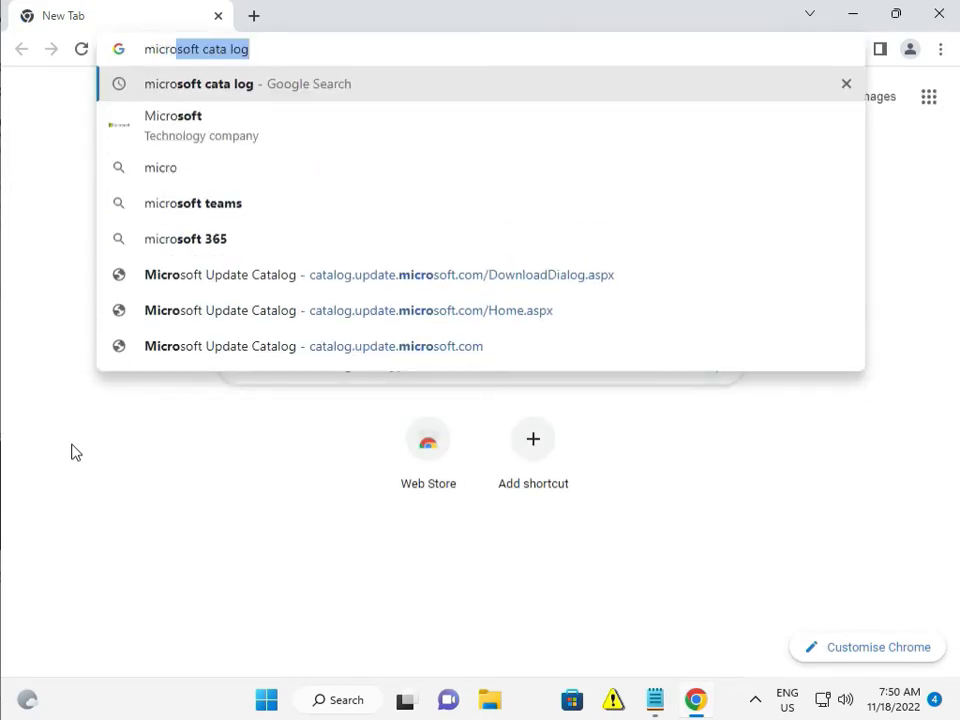
text(soft c)
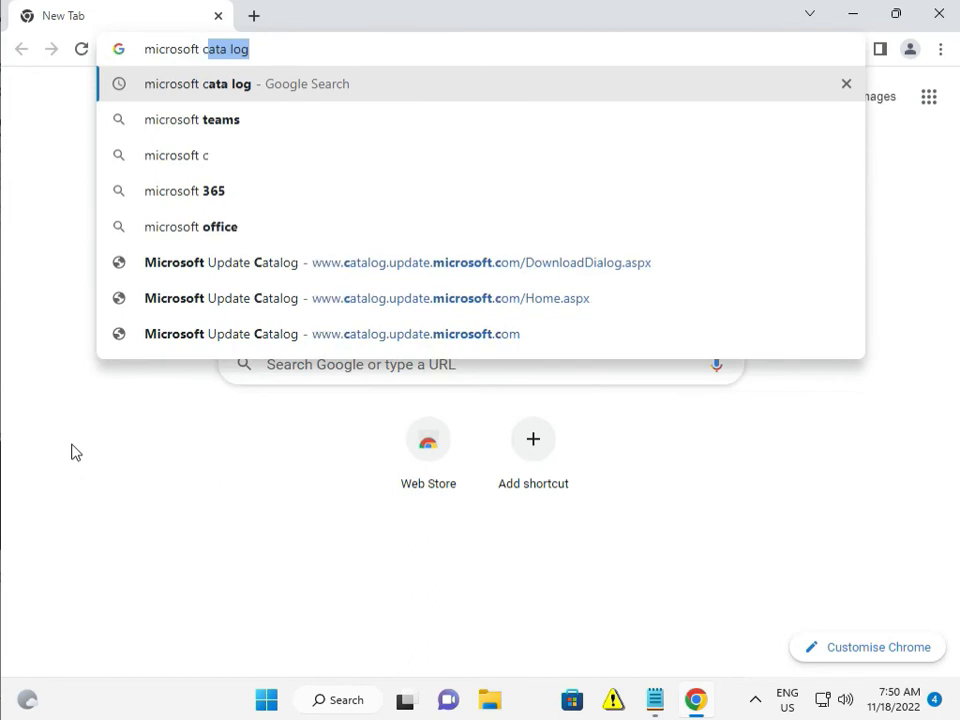
text(aatalo)
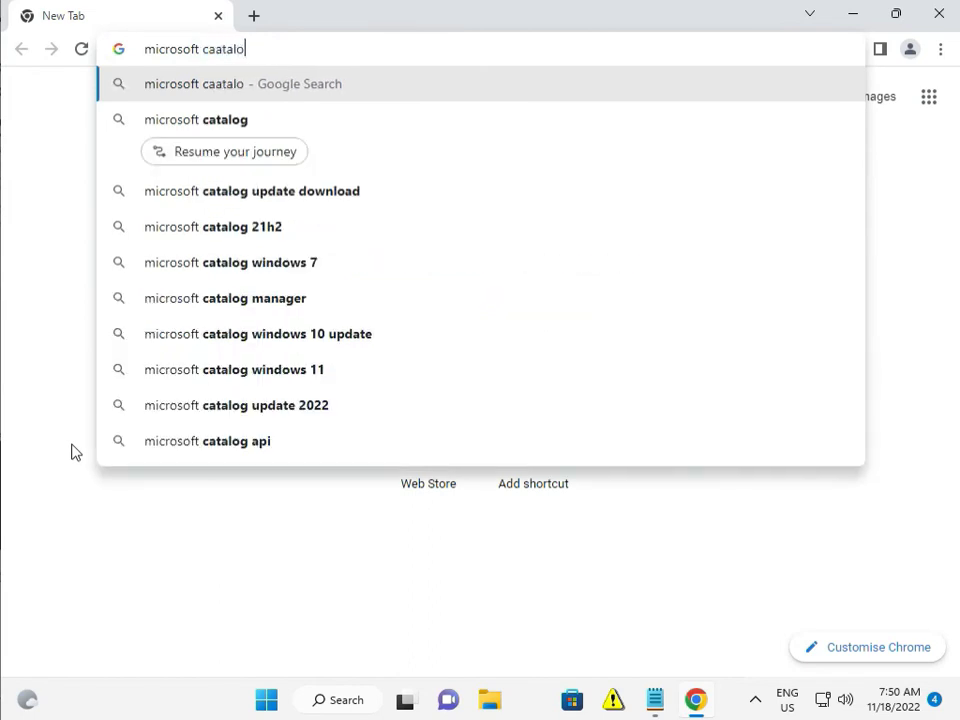
text(g)
key(Return)
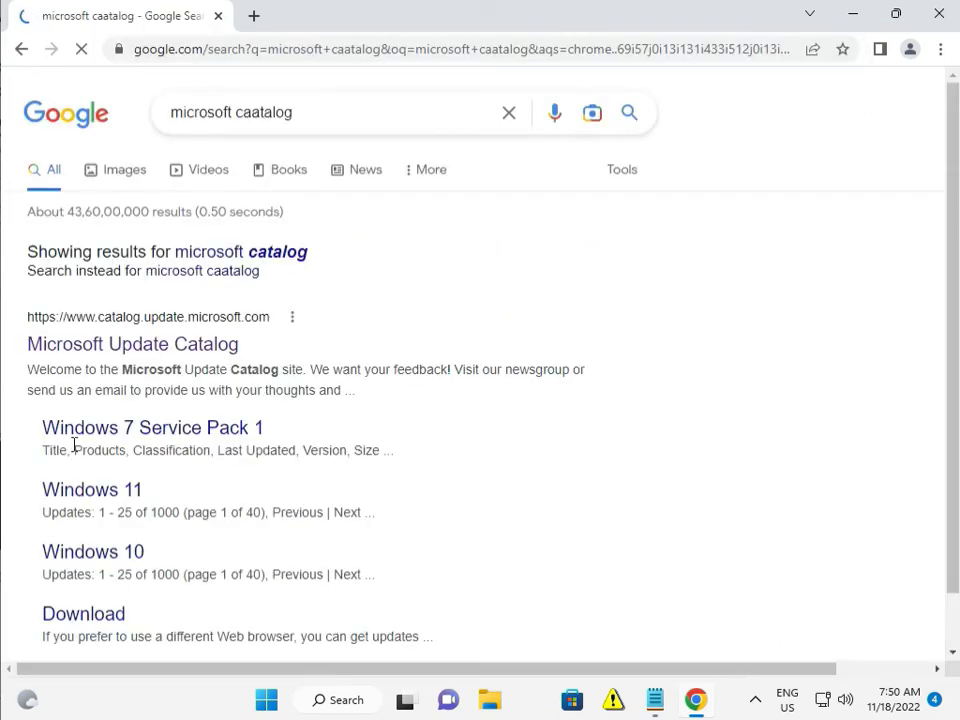
click(185, 345)
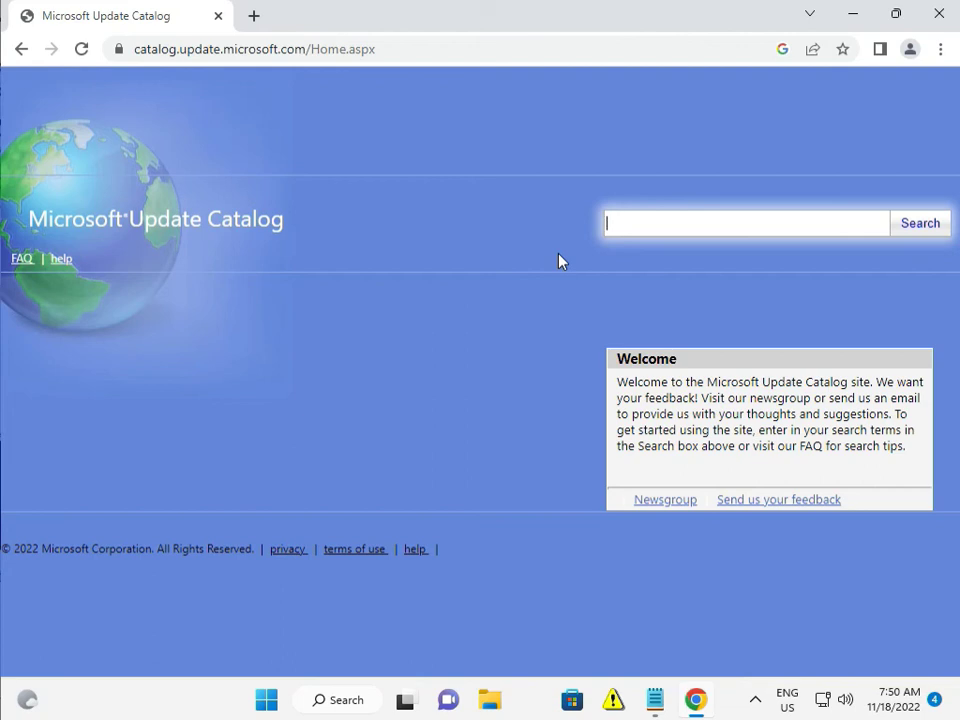
Step: Search the catalog for KB5020030 and scroll through the 12 cumulative update preview results
text(kb)
text(50)
text(5)
key(BackSpace)
text(2)
text(0030)
key(Return)
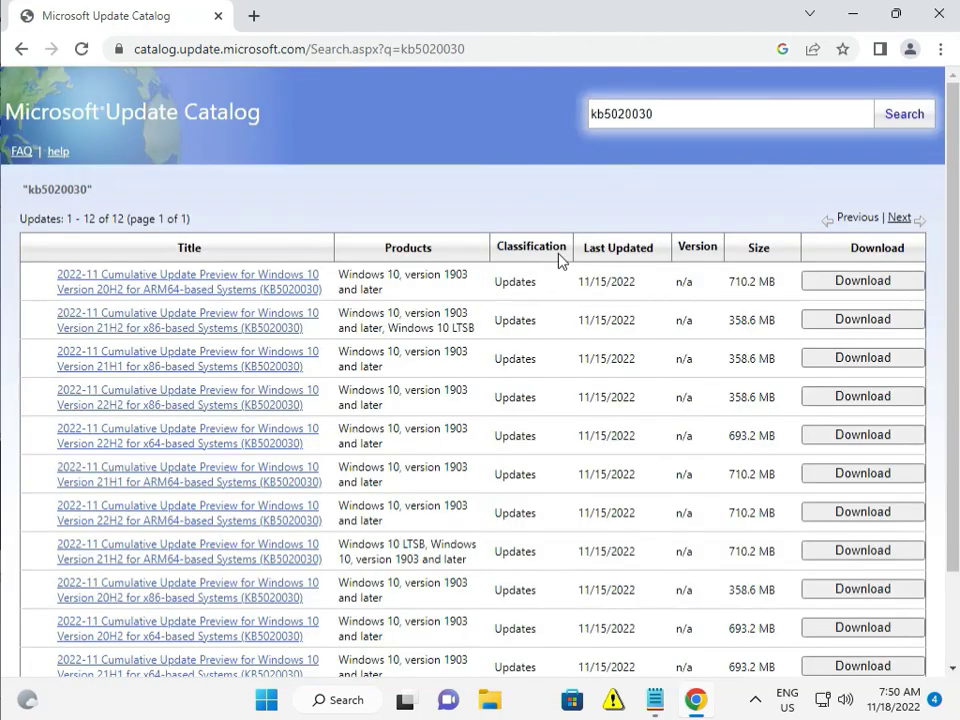
scroll(480, 430, down, 2)
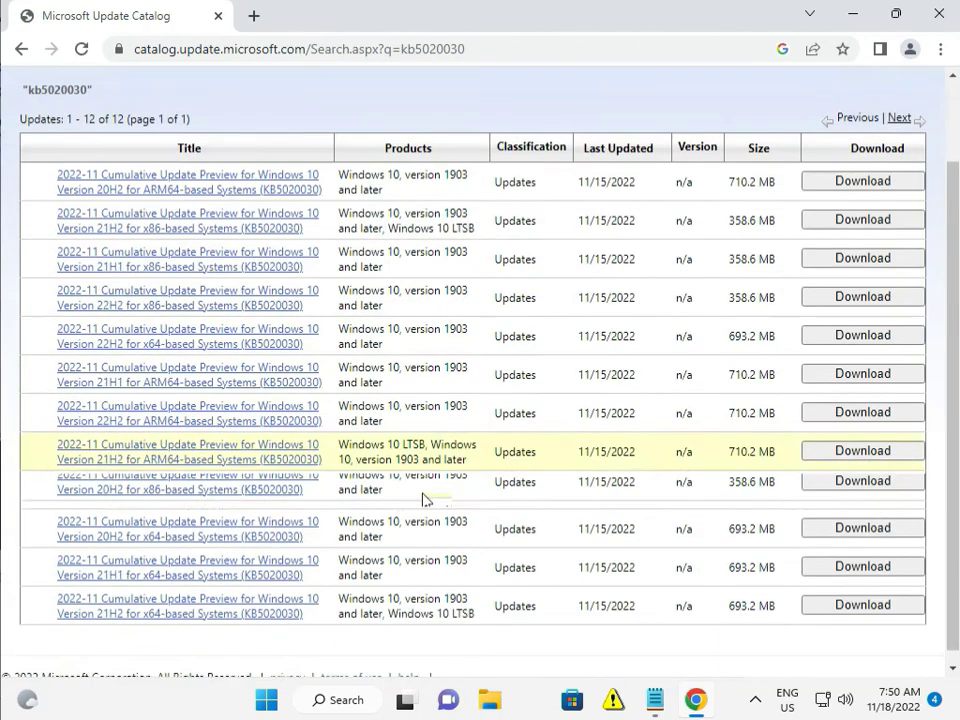